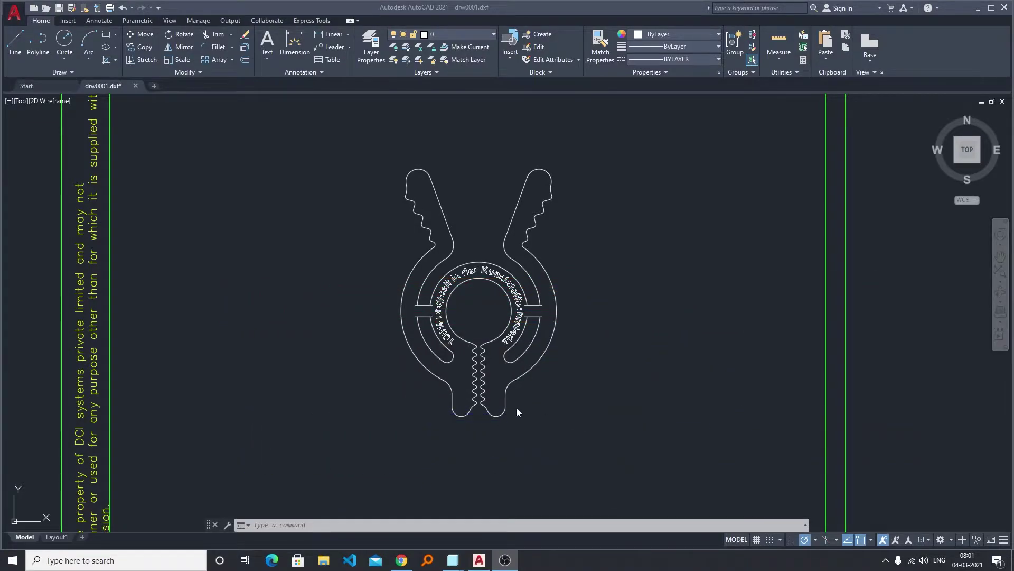
Drag an empty selection window beside the clip, leaving nothing selected
{"action": "type", "text": "3"}
{"action": "left_click", "coordinate": [641, 353]}
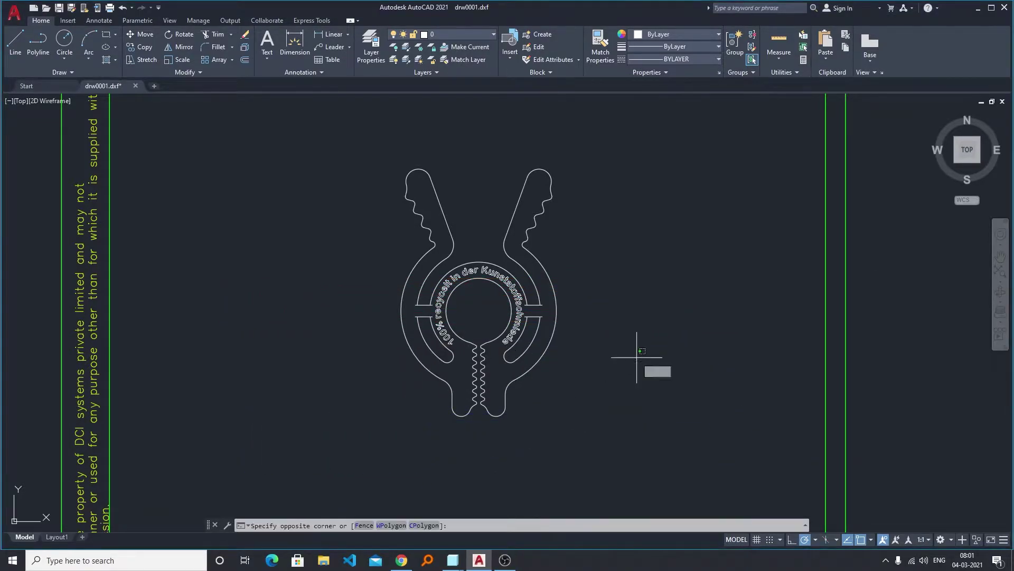
{"action": "left_click", "coordinate": [516, 447]}
{"action": "scroll", "coordinate": [489, 425], "scroll_direction": "down", "scroll_amount": 5}
{"action": "scroll", "coordinate": [481, 406], "scroll_direction": "up", "scroll_amount": 10}
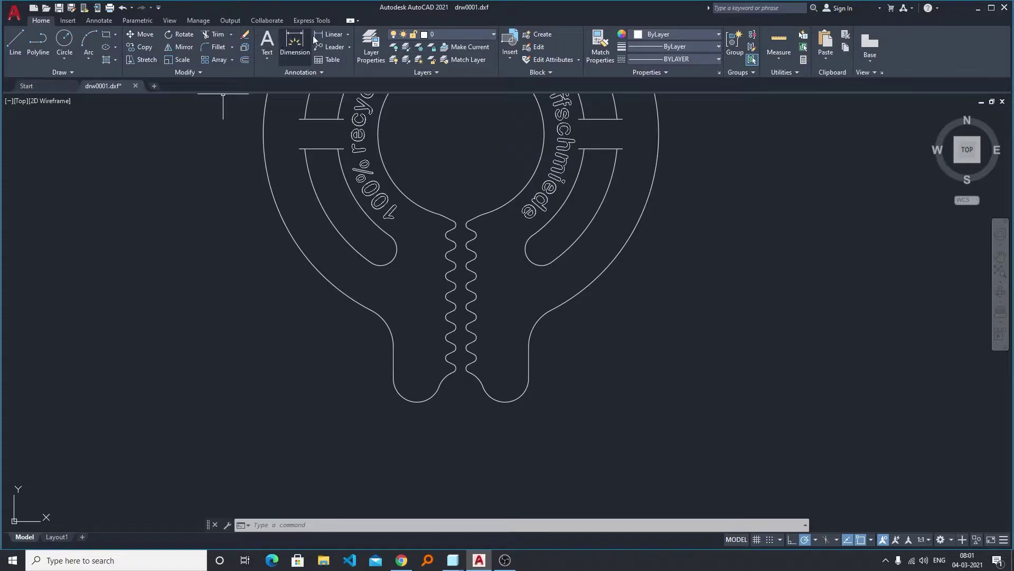
Add a 0.0731 linear dimension across the gap between the lower lobes, placed below the clip
{"action": "left_click", "coordinate": [297, 48]}
{"action": "scroll", "coordinate": [453, 403], "scroll_direction": "up", "scroll_amount": 2}
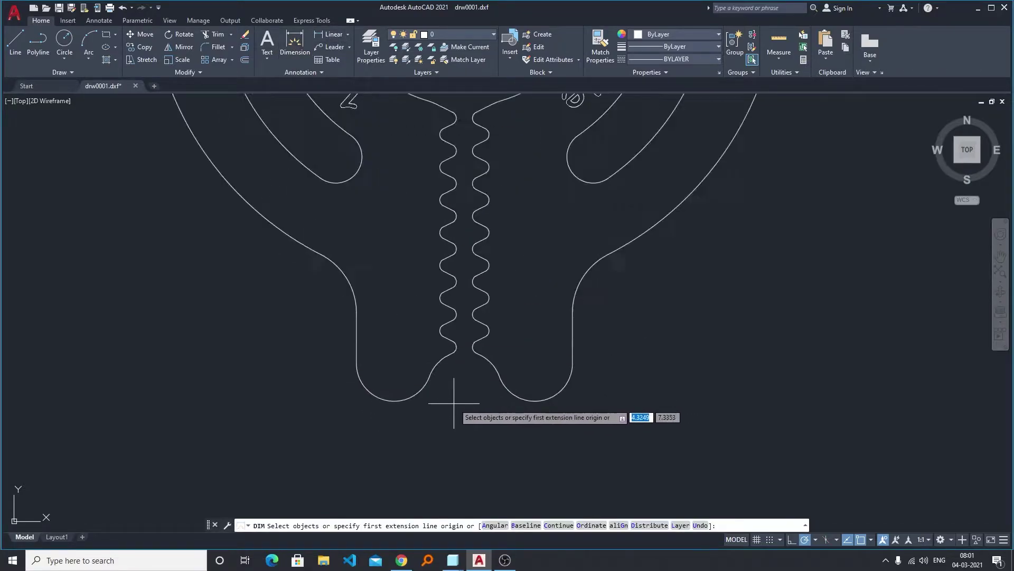
{"action": "scroll", "coordinate": [537, 415], "scroll_direction": "up", "scroll_amount": 2}
{"action": "scroll", "coordinate": [491, 339], "scroll_direction": "down", "scroll_amount": 1}
{"action": "key", "text": "Return"}
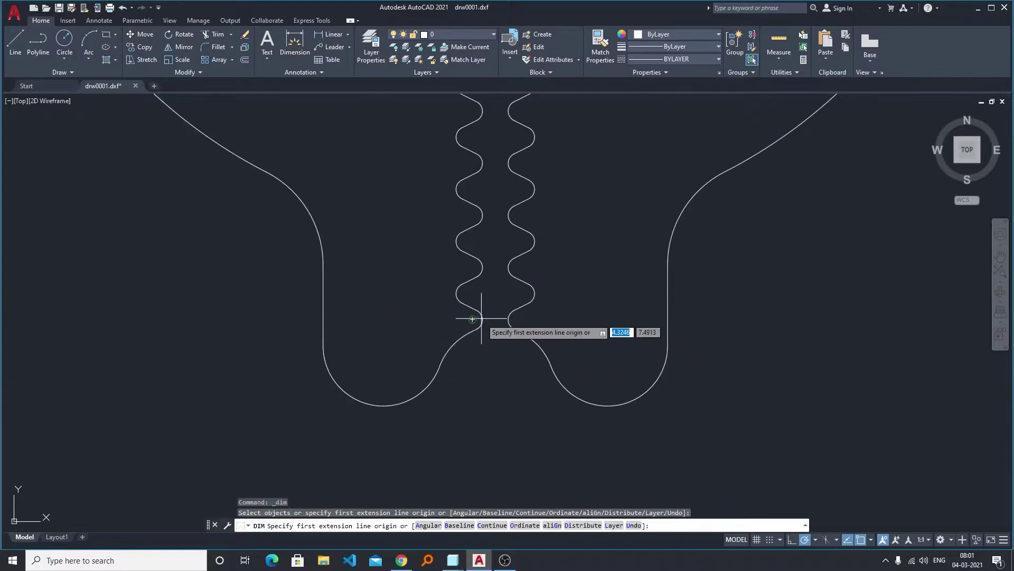
{"action": "left_click", "coordinate": [472, 319]}
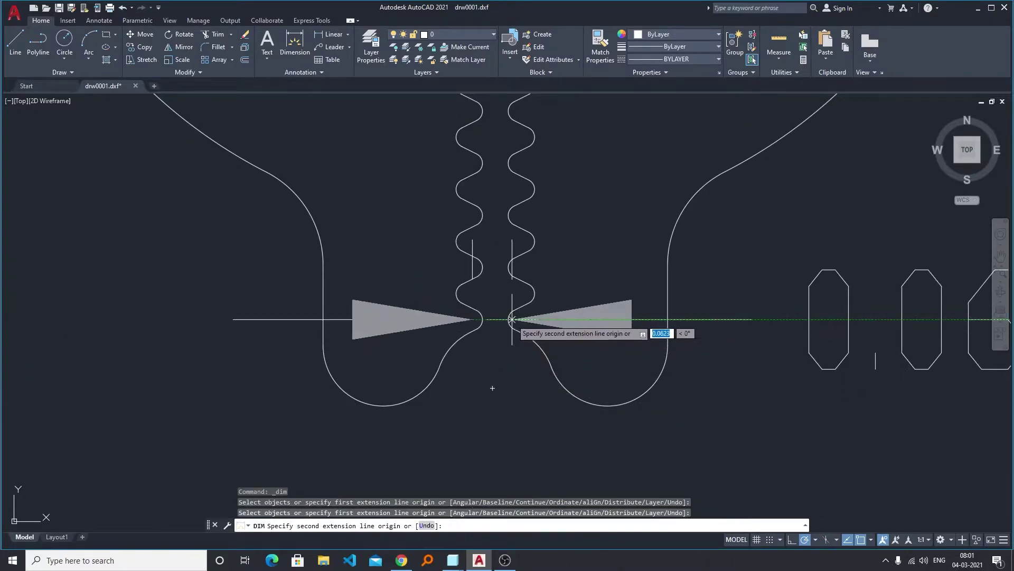
{"action": "left_click", "coordinate": [519, 319]}
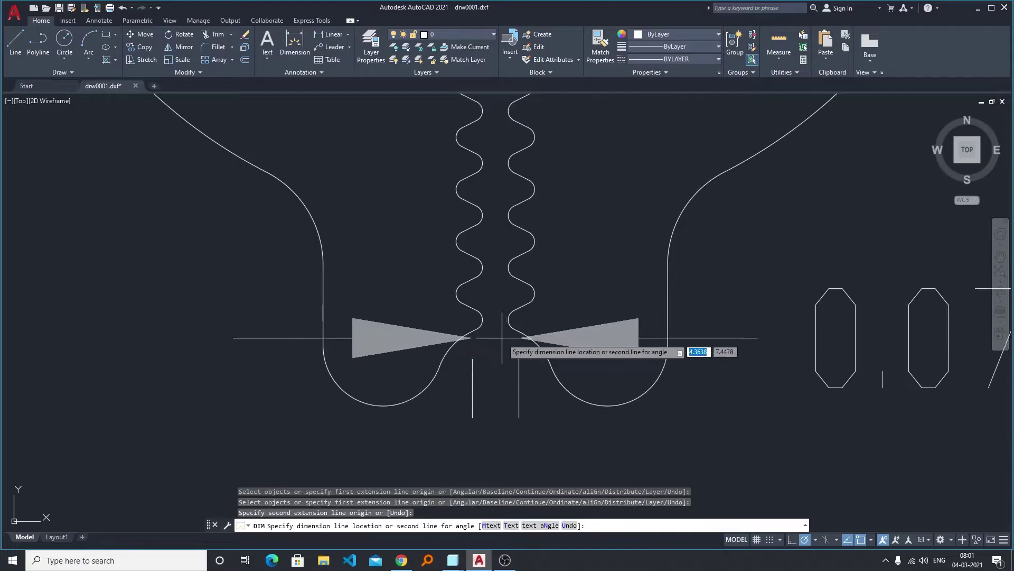
{"action": "scroll", "coordinate": [502, 337], "scroll_direction": "down", "scroll_amount": 4}
{"action": "left_click", "coordinate": [554, 379]}
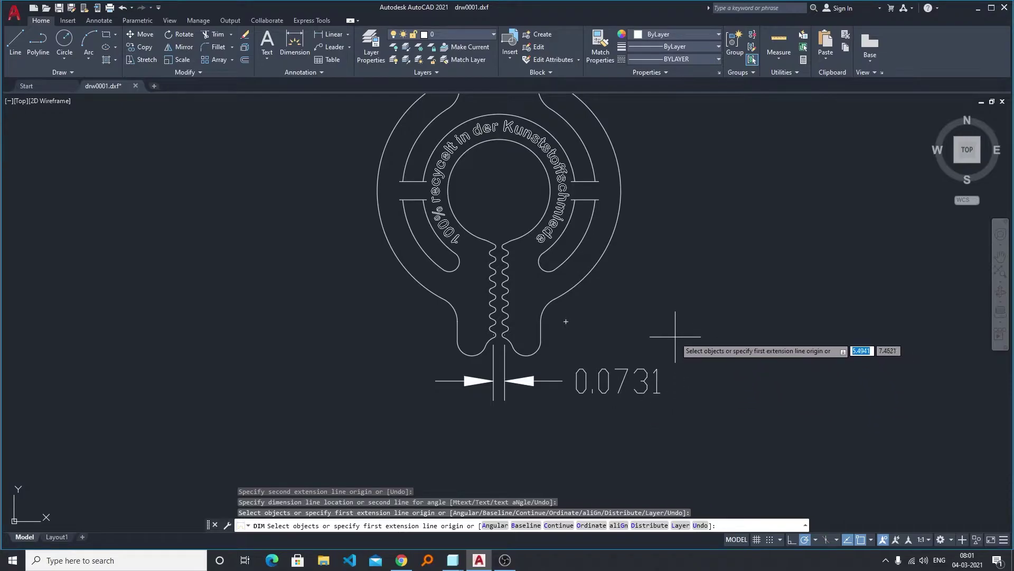
{"action": "key", "text": "Return"}
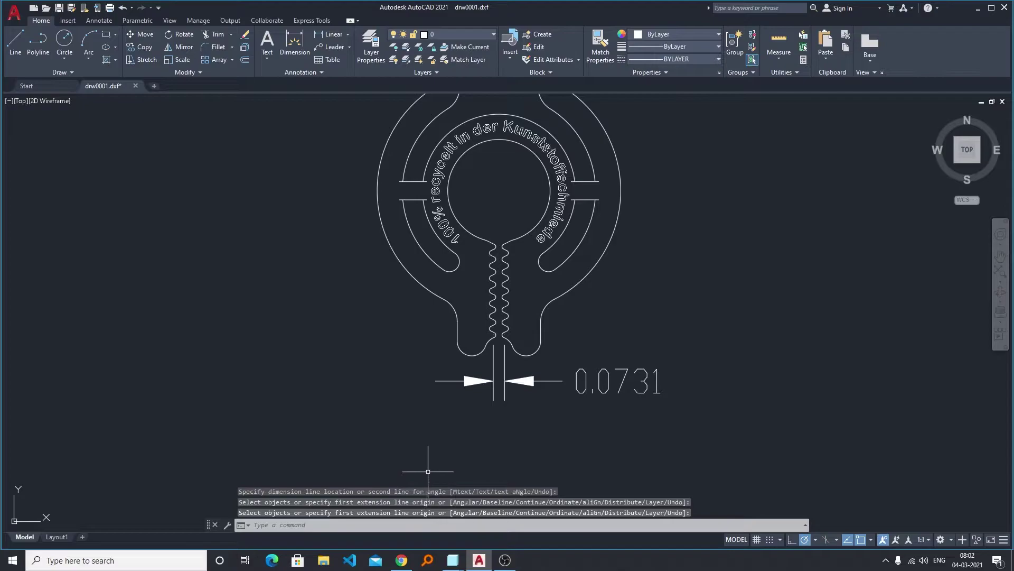
Start the -DWGUNITS command from the command line
{"action": "left_click", "coordinate": [323, 526]}
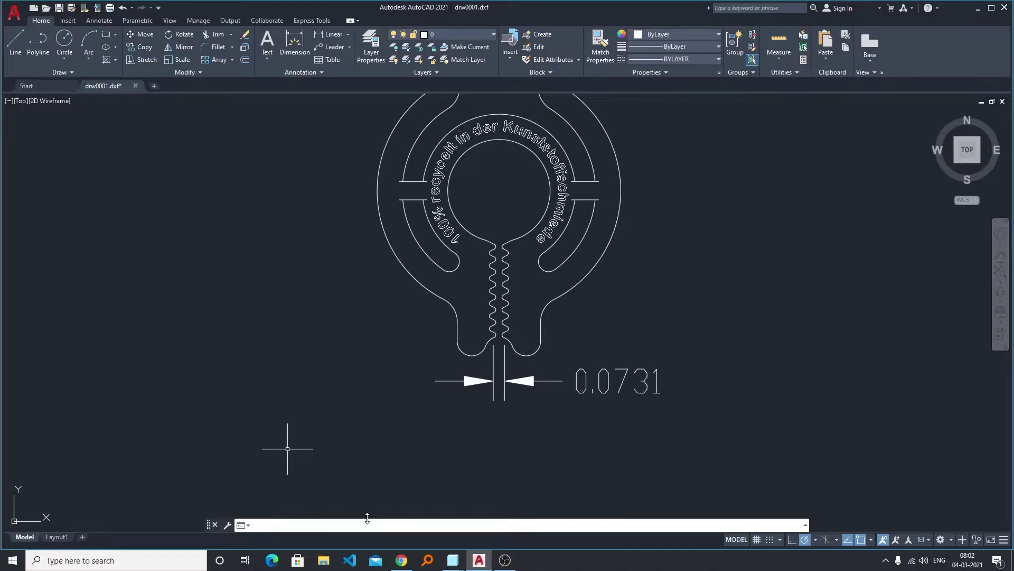
{"action": "type", "text": "-"}
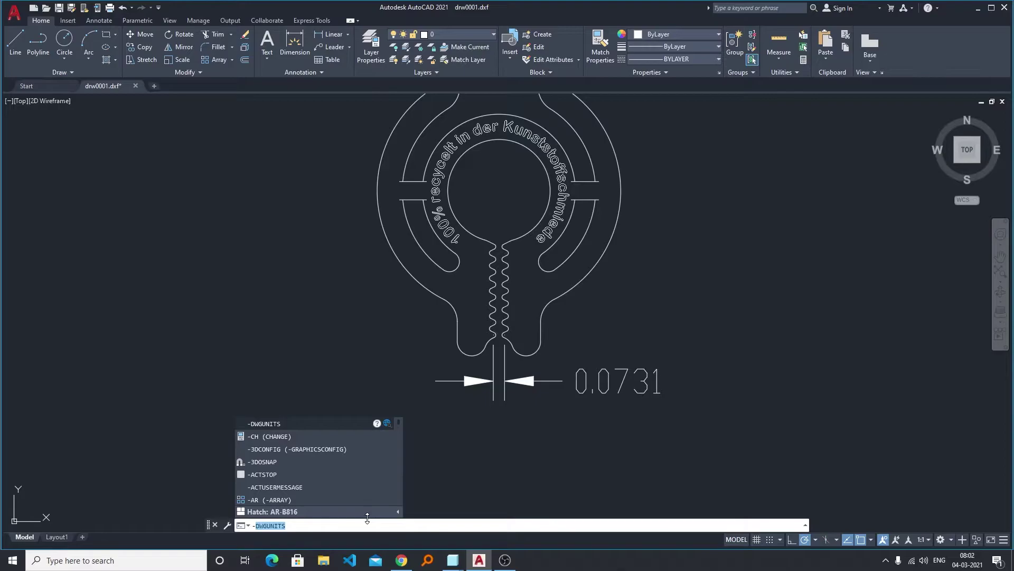
{"action": "type", "text": "DW"}
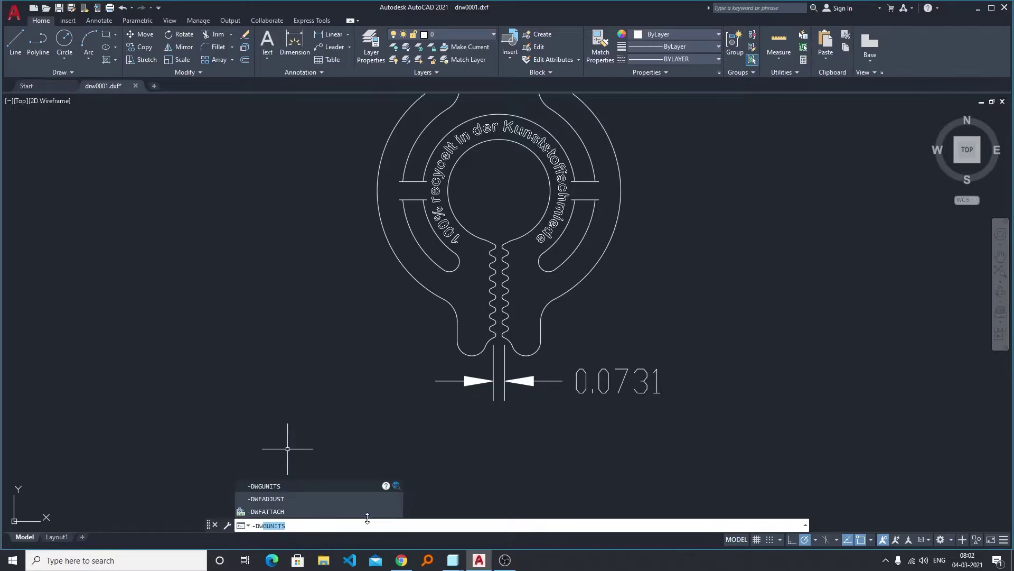
{"action": "key", "text": "Return"}
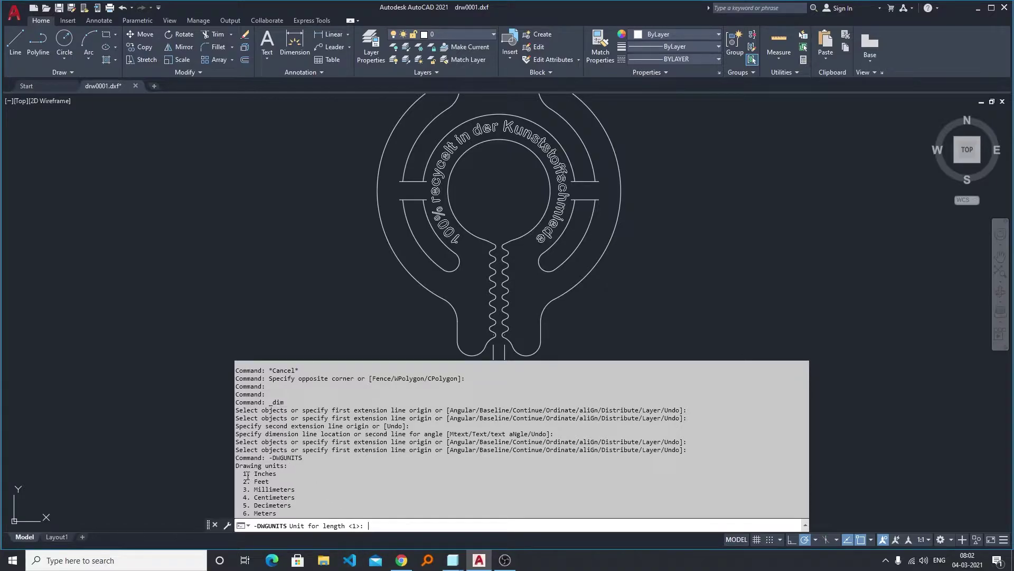
Answer the Unit for length prompt with 3, Millimeters, instead of Inches
{"action": "left_click_drag", "start_coordinate": [242, 474], "coordinate": [278, 474]}
{"action": "left_click_drag", "start_coordinate": [245, 489], "coordinate": [294, 490]}
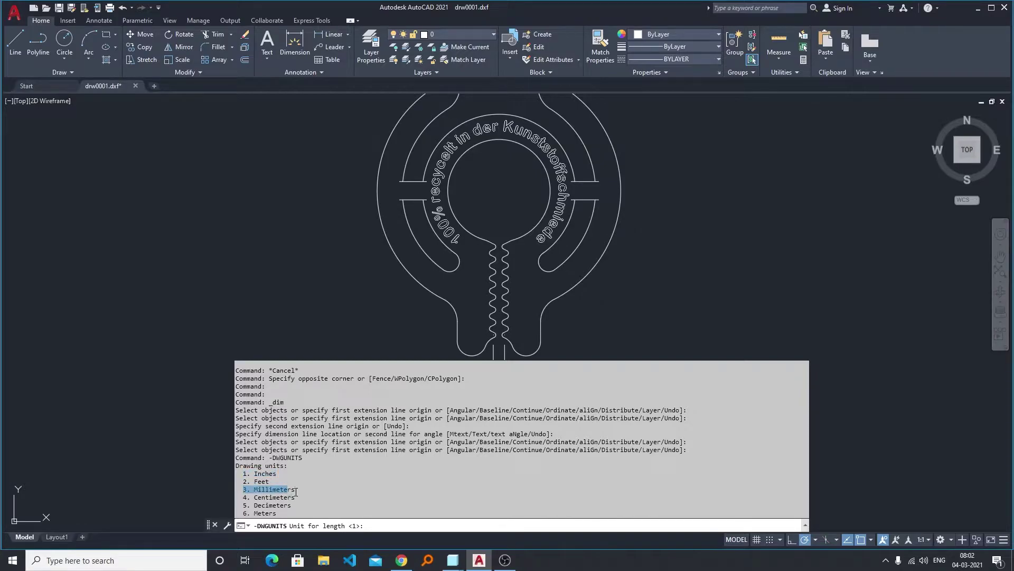
{"action": "left_click", "coordinate": [378, 526]}
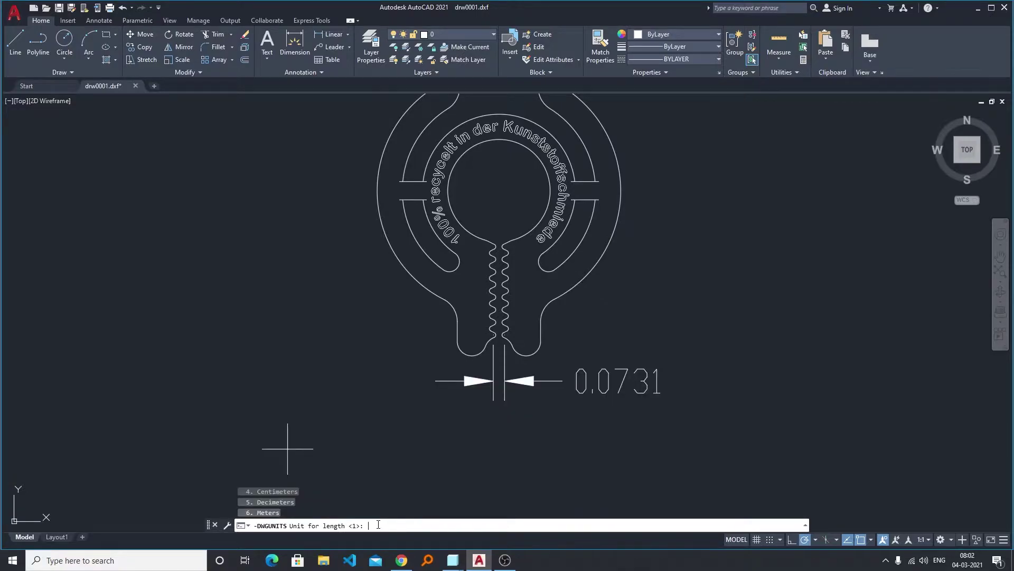
{"action": "type", "text": "3"}
{"action": "key", "text": "Return"}
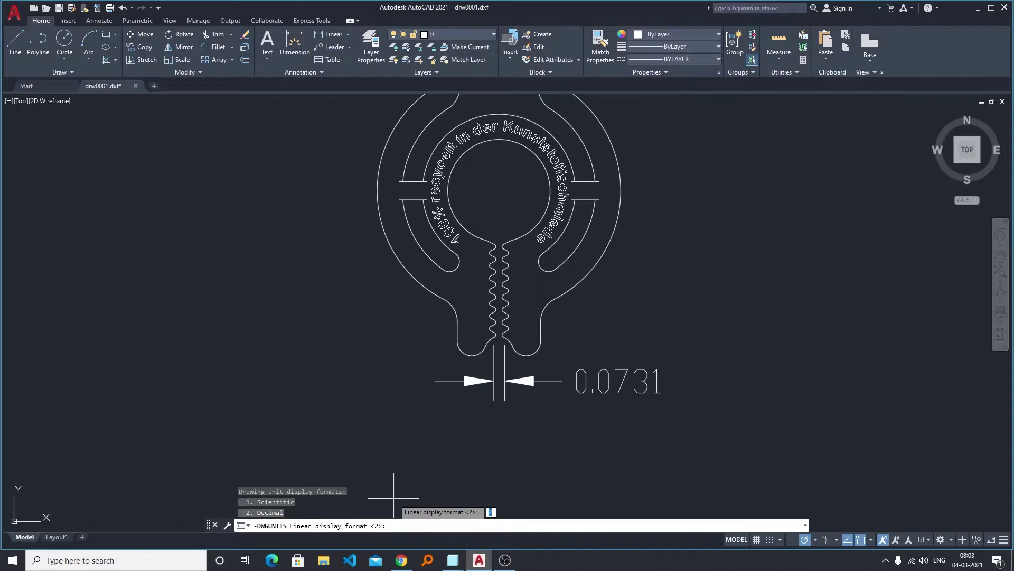
Keep Decimal format with precision 3, and accept Yes for all scaling prompts
{"action": "key", "text": "Return"}
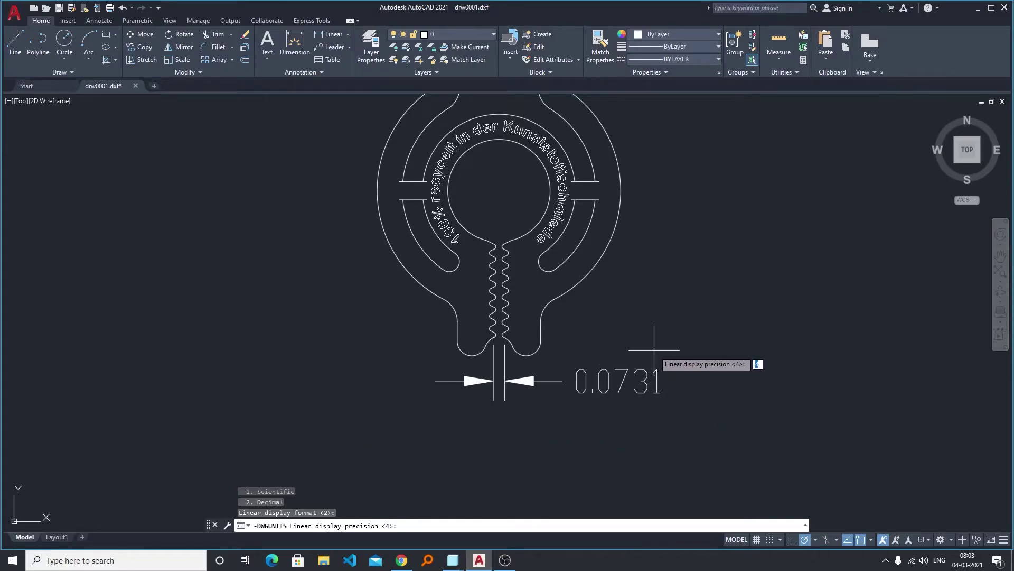
{"action": "type", "text": "3"}
{"action": "key", "text": "Return"}
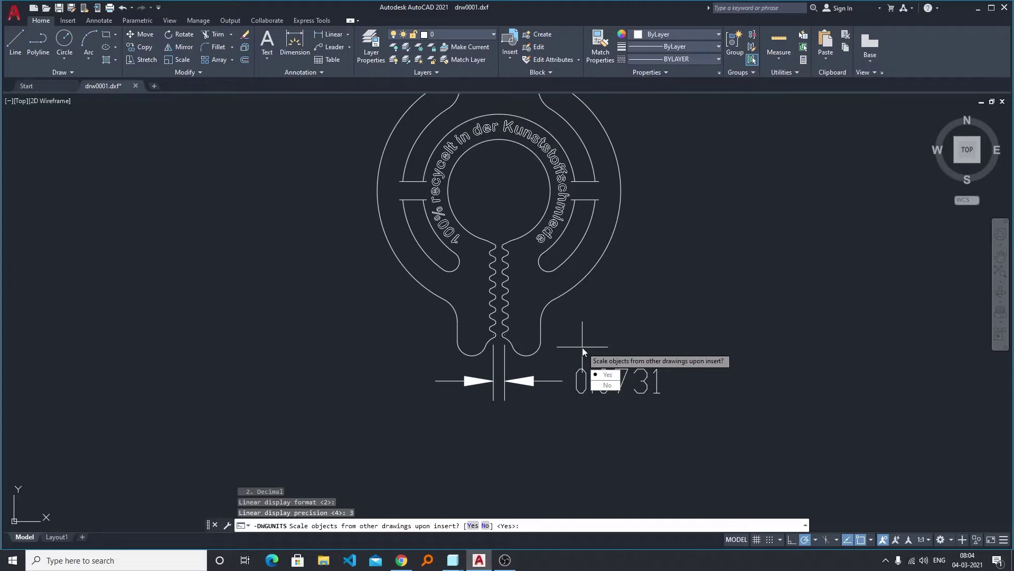
{"action": "key", "text": "Return"}
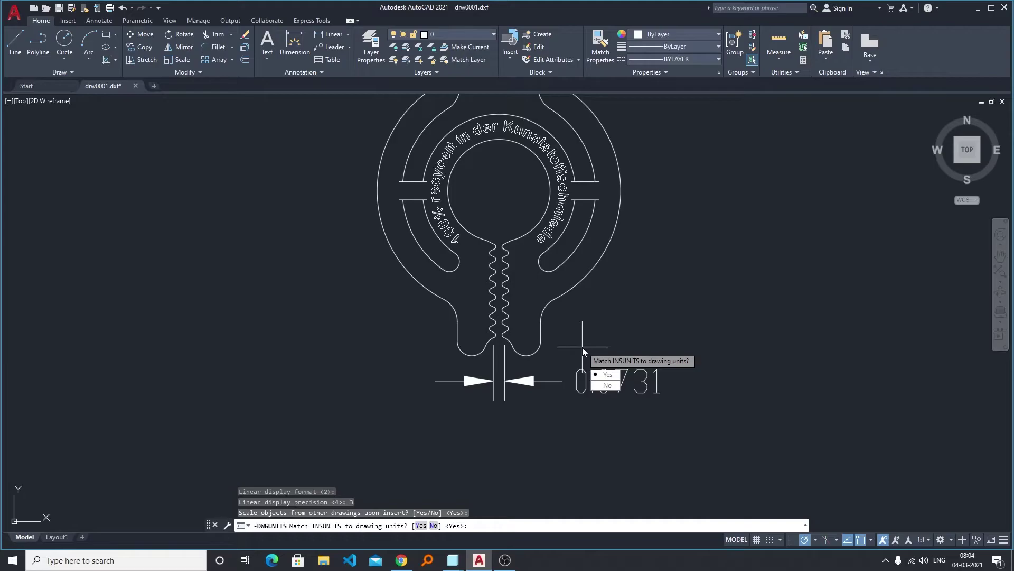
{"action": "key", "text": "Return"}
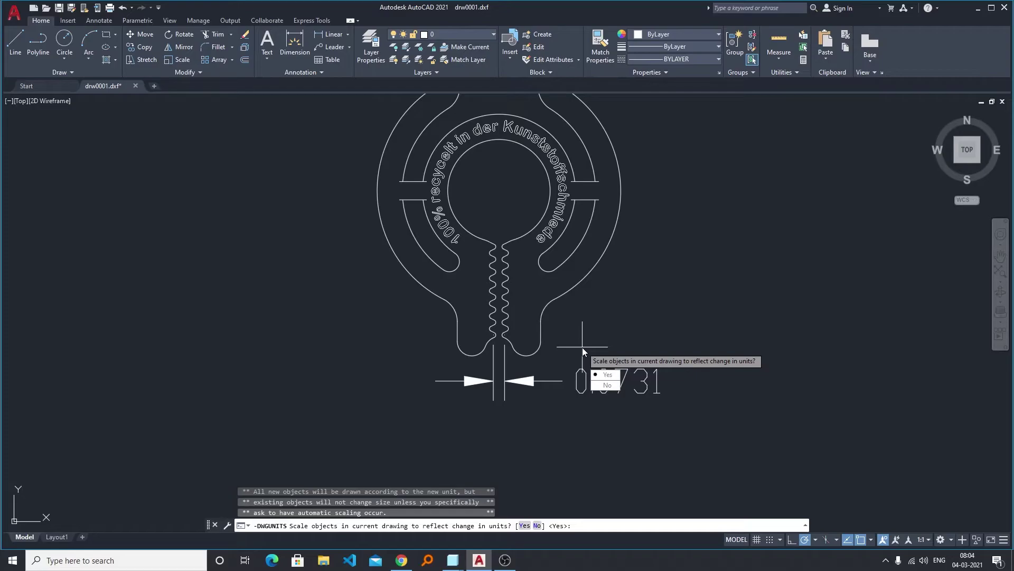
{"action": "key", "text": "Return"}
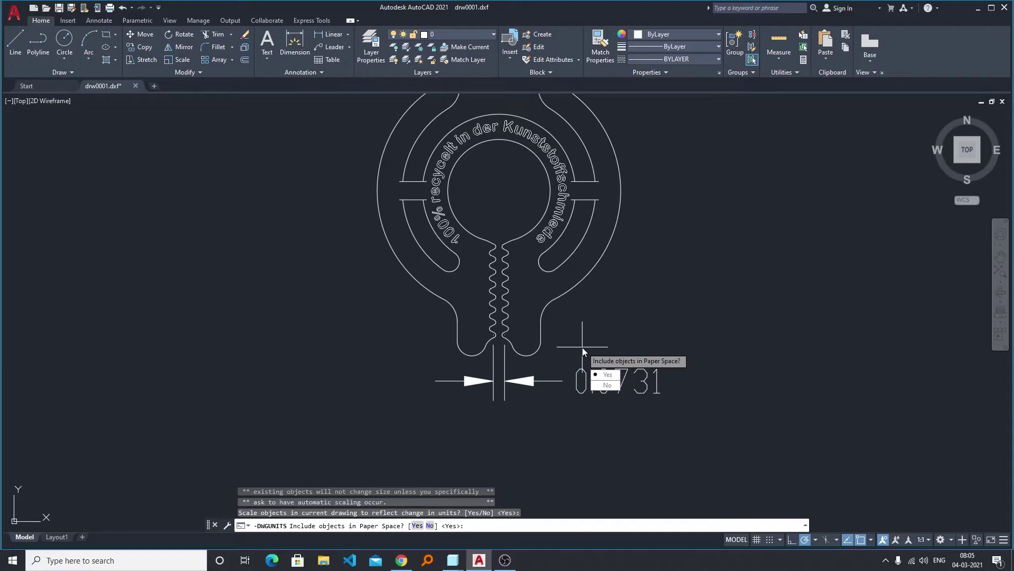
Include paper space objects in the rescale, then zoom to the clip's dimension, now 1.8556
{"action": "key", "text": "Return"}
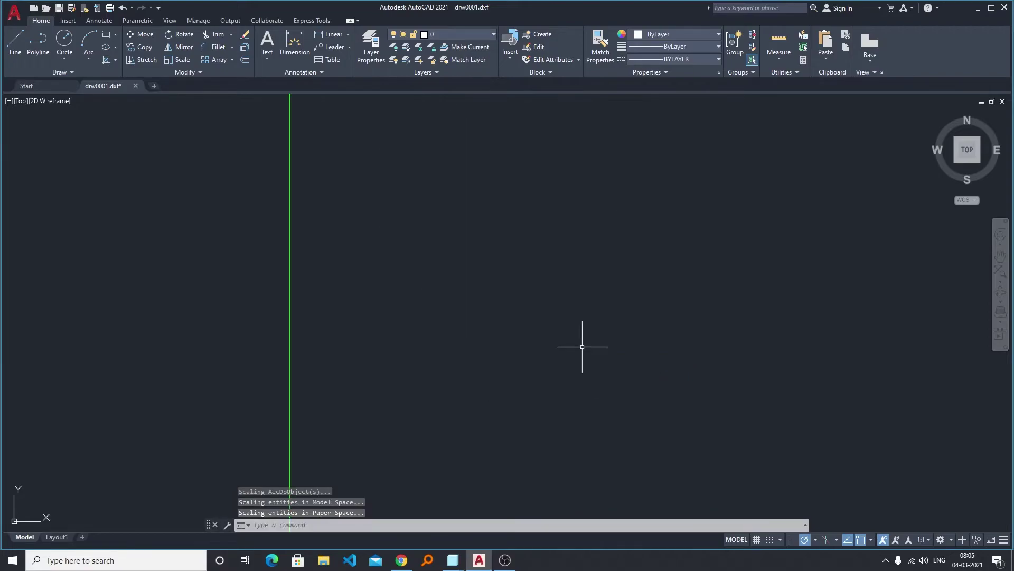
{"action": "scroll", "coordinate": [517, 255], "scroll_direction": "down", "scroll_amount": 4}
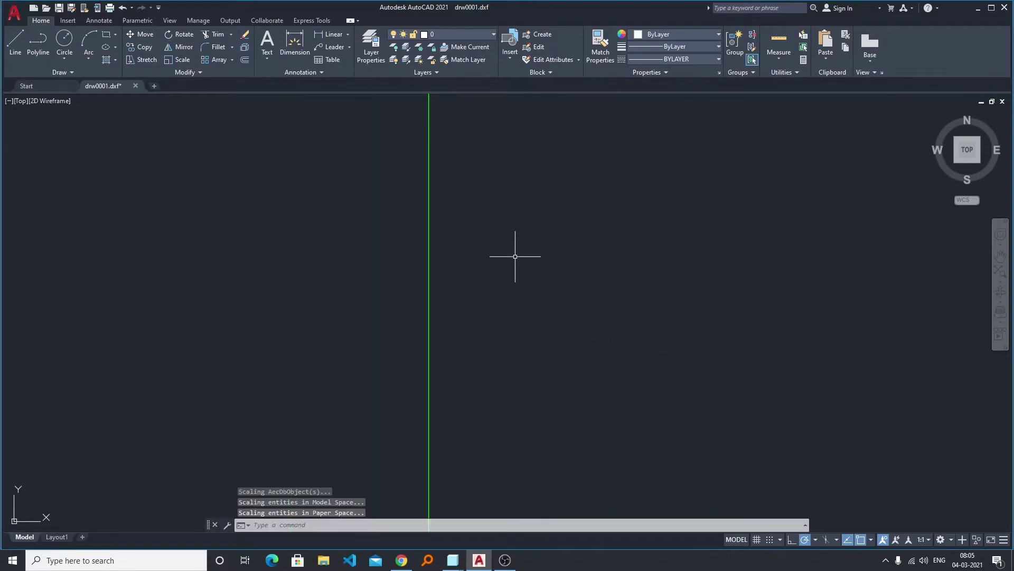
{"action": "scroll", "coordinate": [447, 248], "scroll_direction": "down", "scroll_amount": 5}
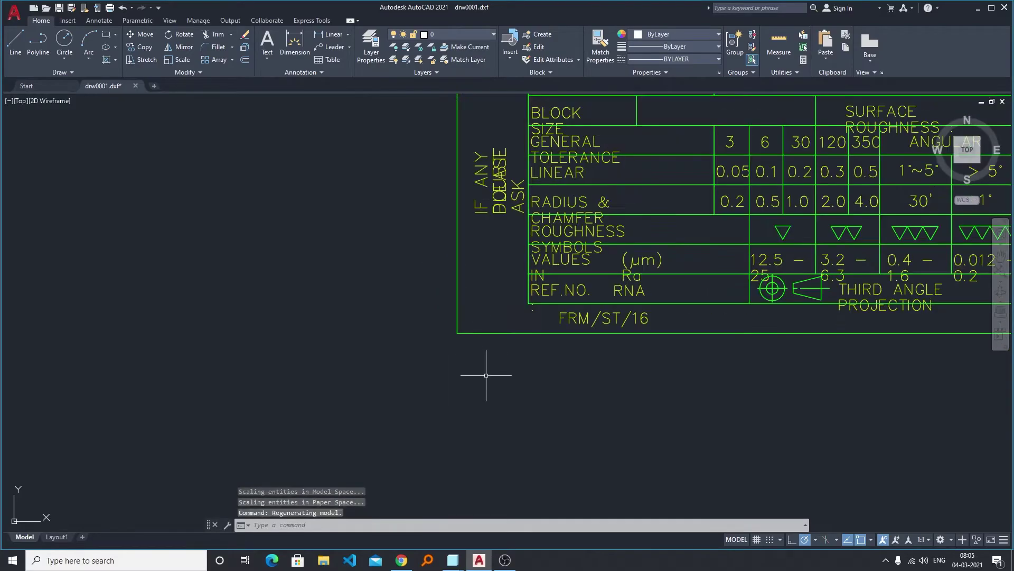
{"action": "scroll", "coordinate": [487, 374], "scroll_direction": "down", "scroll_amount": 4}
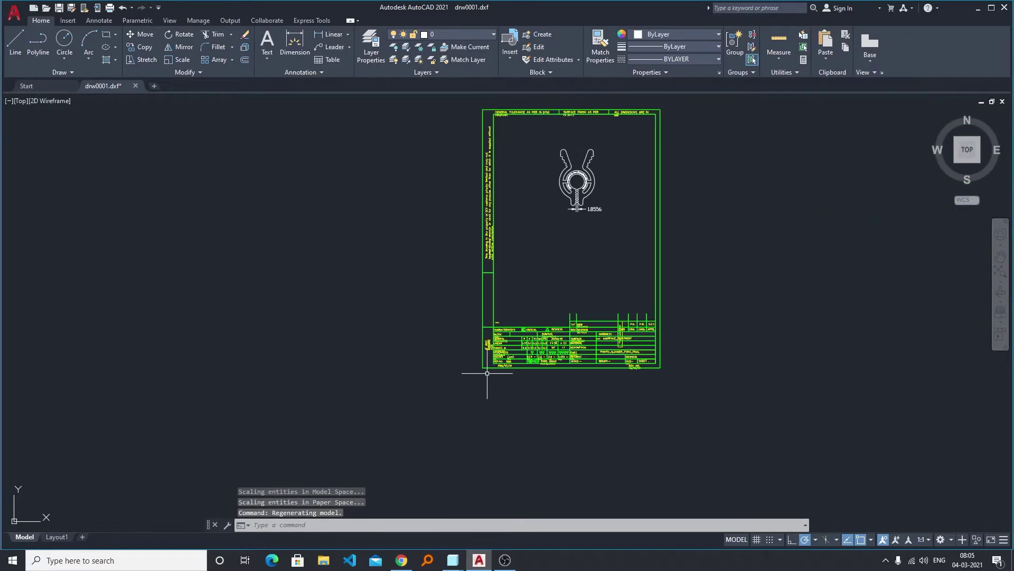
{"action": "scroll", "coordinate": [487, 373], "scroll_direction": "up", "scroll_amount": 4}
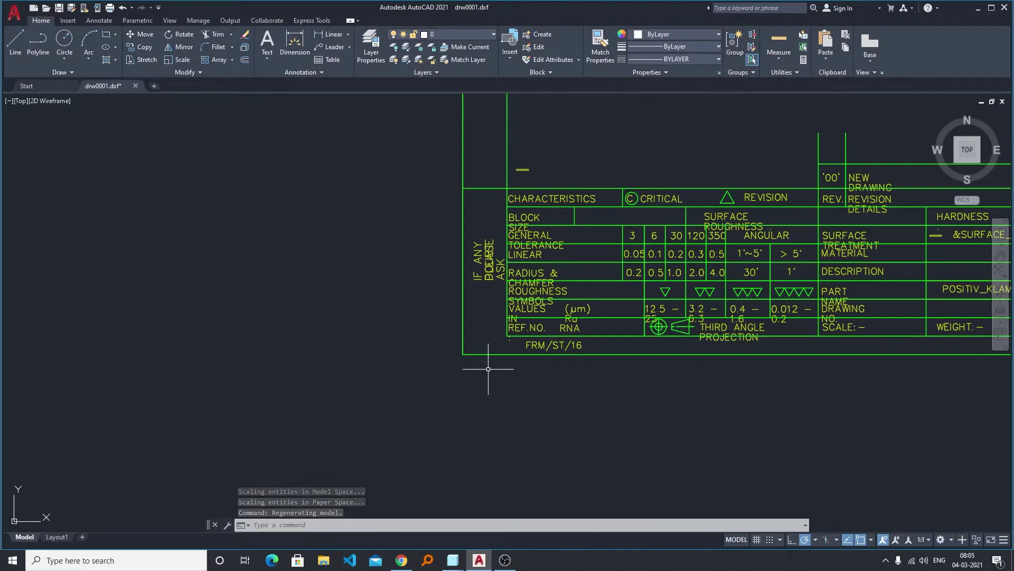
{"action": "scroll", "coordinate": [488, 368], "scroll_direction": "down", "scroll_amount": 5}
{"action": "scroll", "coordinate": [526, 236], "scroll_direction": "down", "scroll_amount": 2}
{"action": "scroll", "coordinate": [528, 235], "scroll_direction": "up", "scroll_amount": 7}
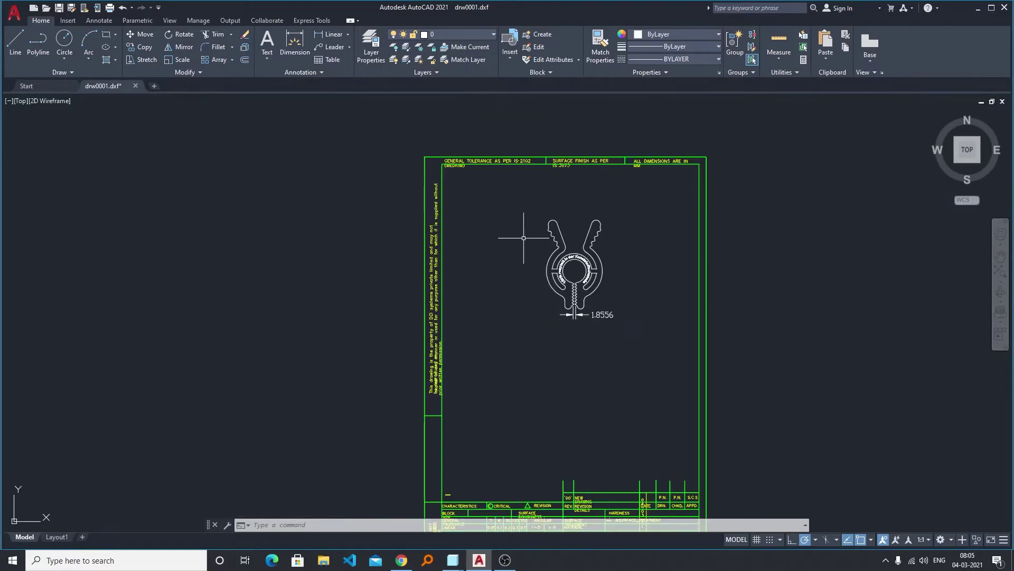
{"action": "scroll", "coordinate": [595, 312], "scroll_direction": "up", "scroll_amount": 8}
{"action": "scroll", "coordinate": [633, 370], "scroll_direction": "down", "scroll_amount": 2}
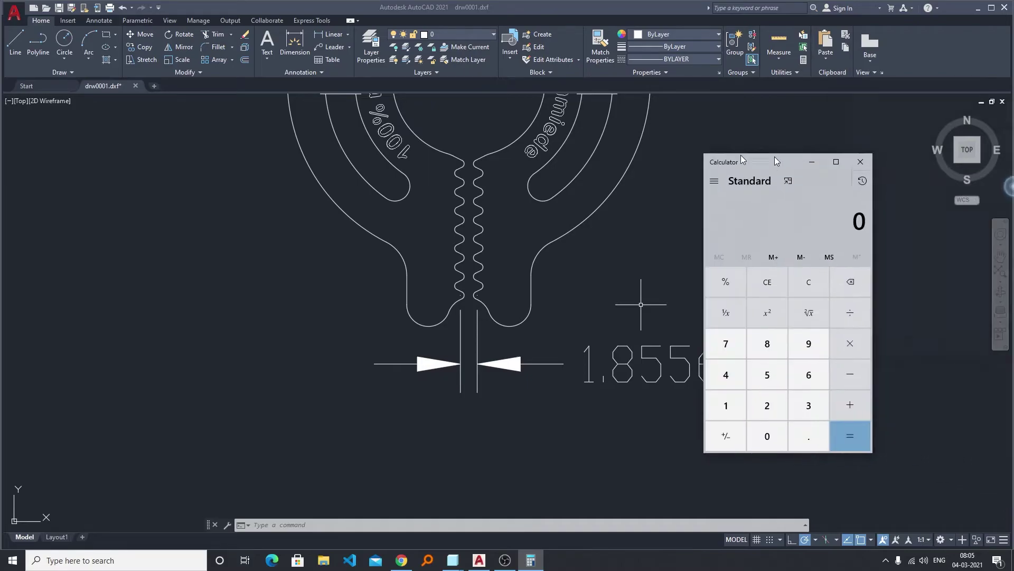
Calculate 1.8556 / 25.4 in Calculator, getting 0.0730551181102362, matching 0.0731
{"action": "left_click_drag", "start_coordinate": [772, 162], "coordinate": [326, 155]}
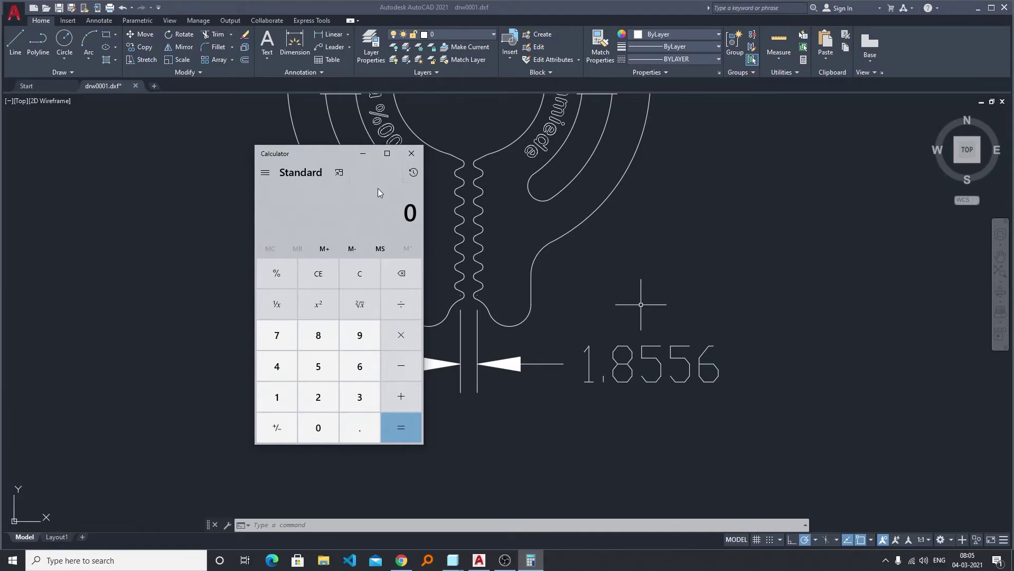
{"action": "type", "text": "1."}
{"action": "type", "text": "8"}
{"action": "type", "text": "556"}
{"action": "type", "text": "/25"}
{"action": "type", "text": ".4"}
{"action": "key", "text": "Return"}
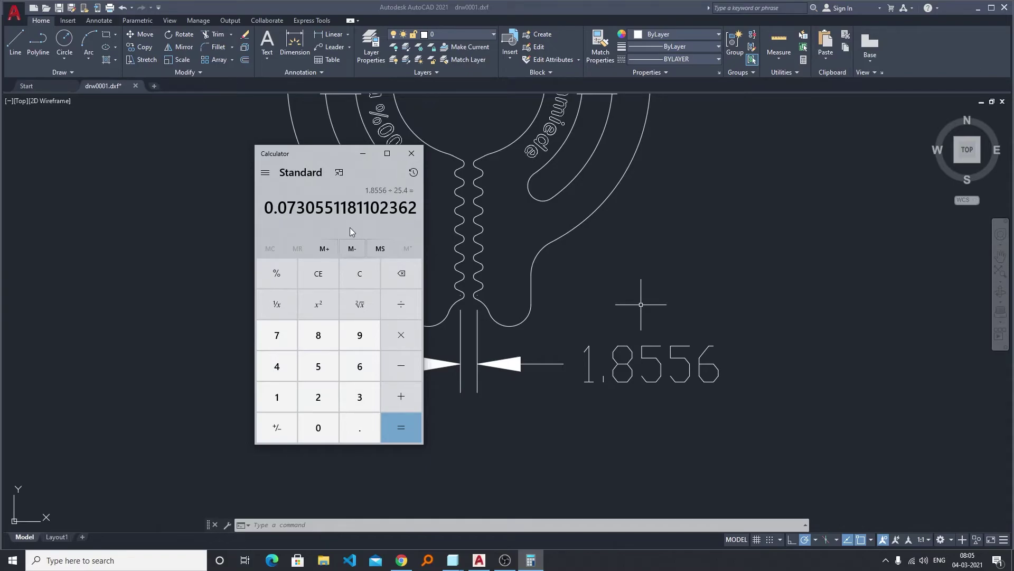
{"action": "mouse_move", "coordinate": [280, 211]}
{"action": "left_mouse_down"}
{"action": "mouse_move", "coordinate": [314, 208]}
{"action": "mouse_move", "coordinate": [280, 201]}
{"action": "left_mouse_up"}
{"action": "left_click", "coordinate": [280, 203]}
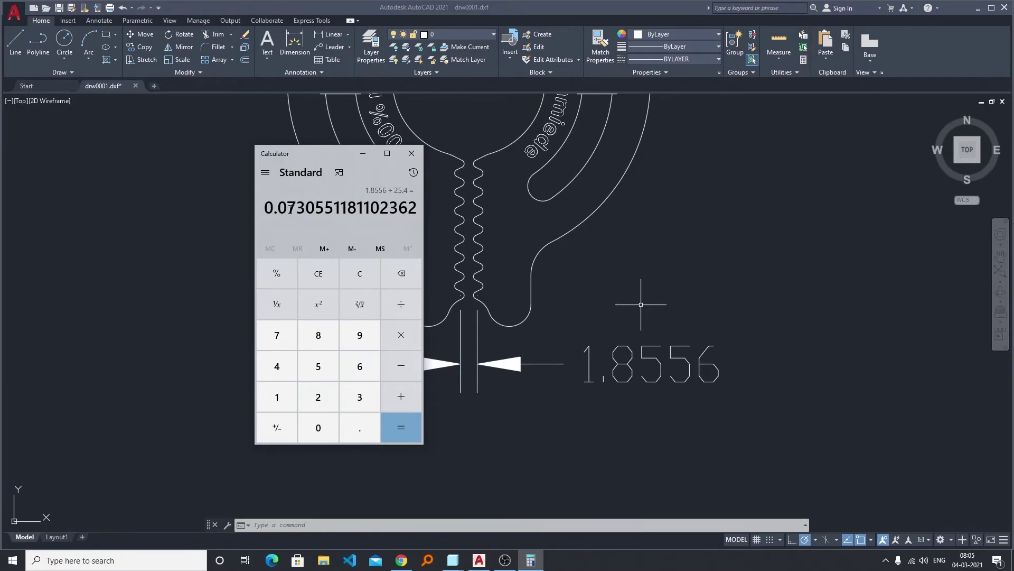
Close Calculator and zoom out to the whole clip with its 1.8556 dimension
{"action": "left_click", "coordinate": [412, 153]}
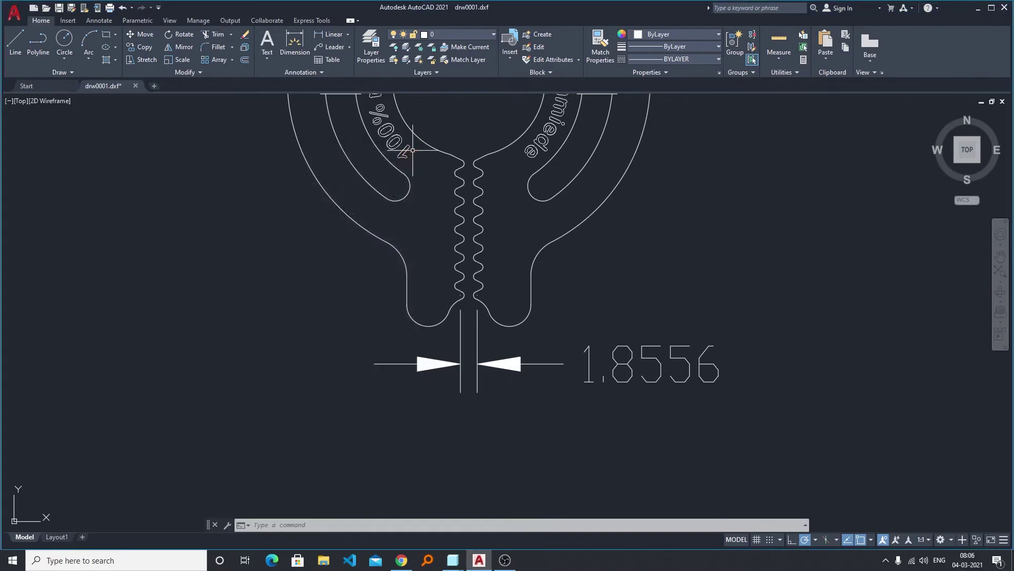
{"action": "scroll", "coordinate": [517, 429], "scroll_direction": "down", "scroll_amount": 2}
{"action": "scroll", "coordinate": [517, 429], "scroll_direction": "down", "scroll_amount": 2}
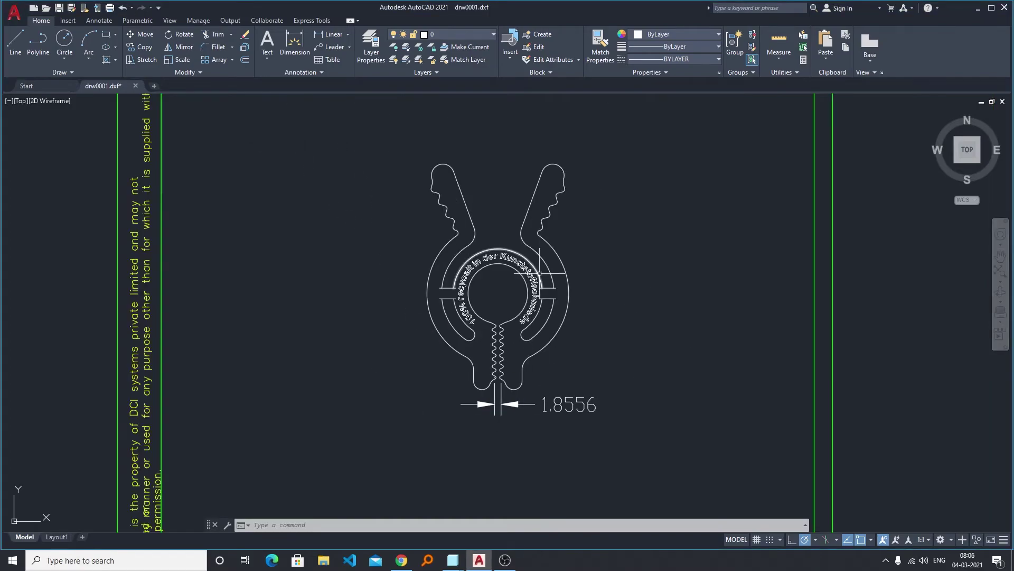